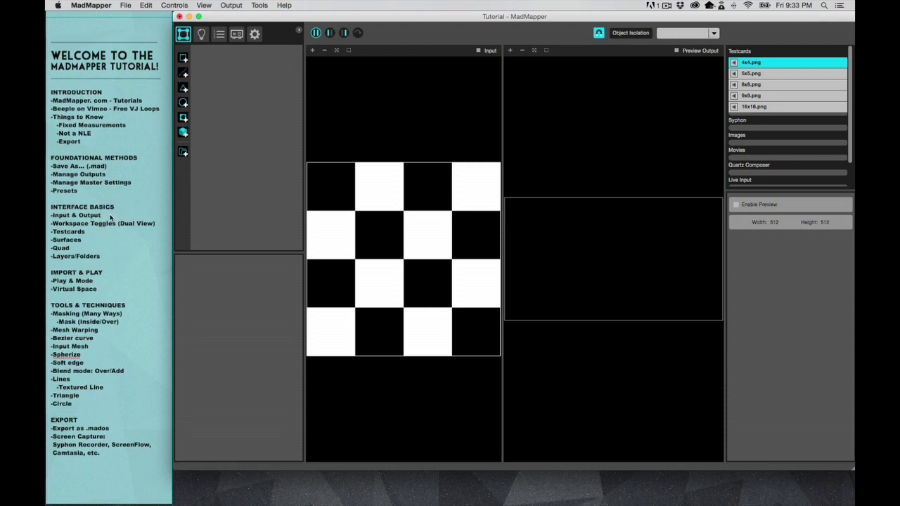
- Check the tutorial notes, then switch the workspace between input-only and preview-only views
click(111, 216)
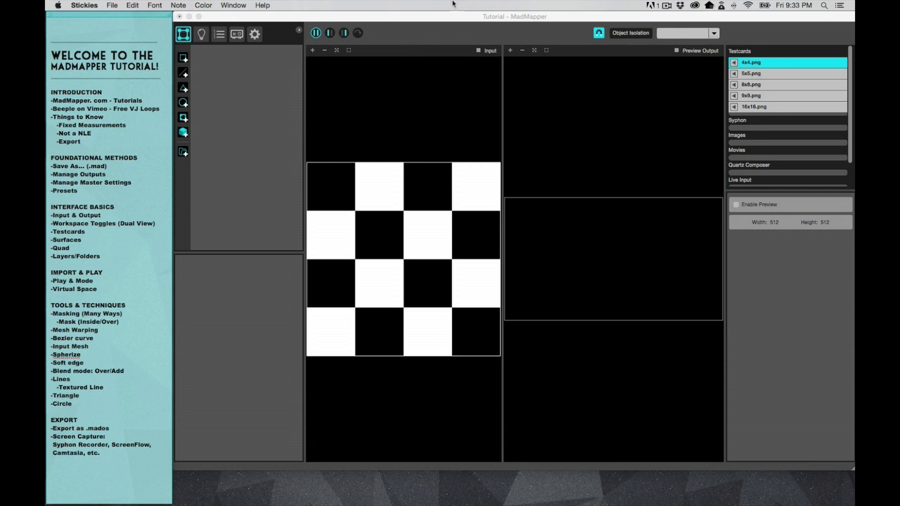
click(478, 53)
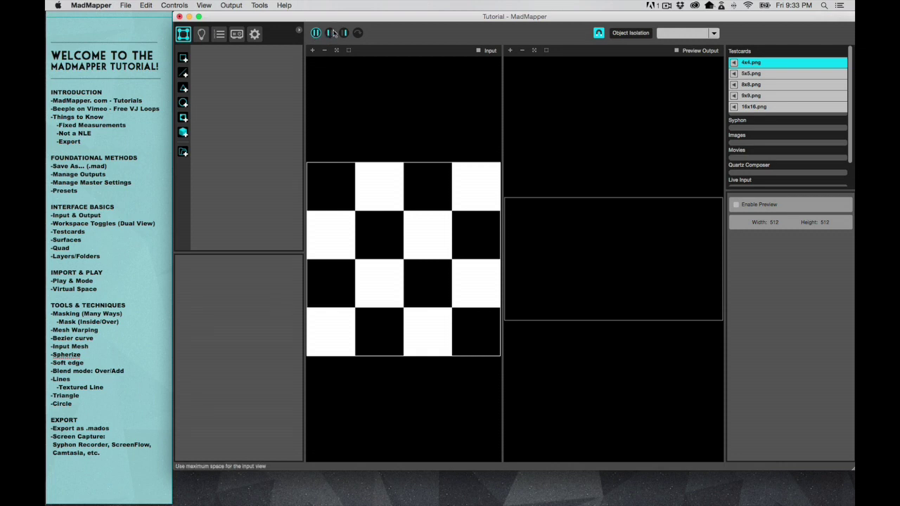
click(330, 35)
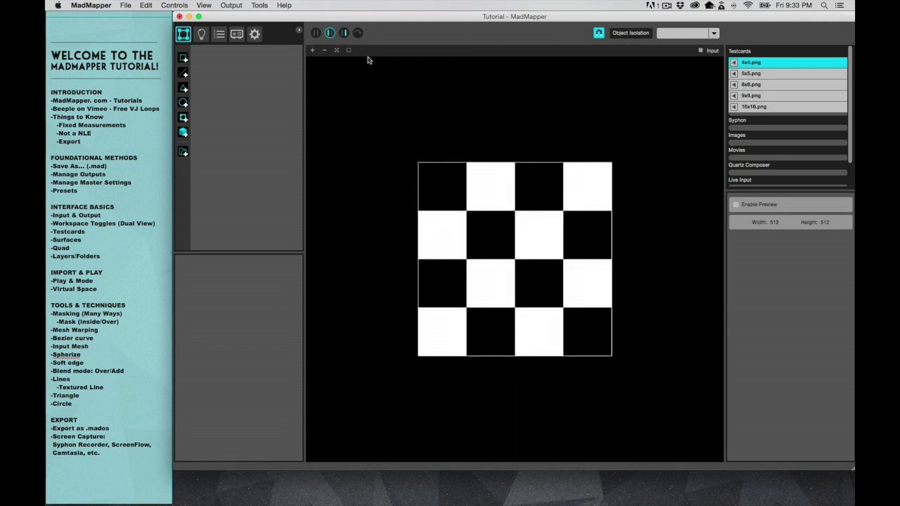
click(344, 34)
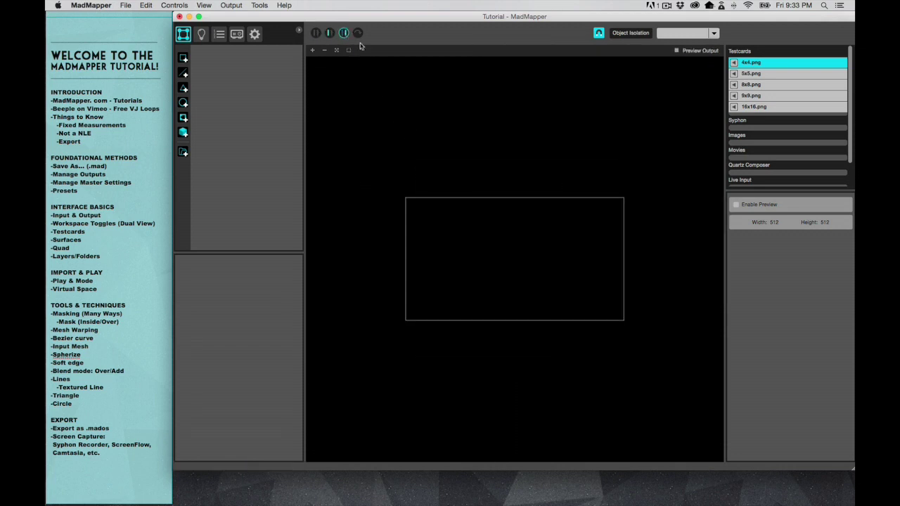
- Restore the side-by-side input/output layout and load the 8x8.png testcard as input media
click(317, 35)
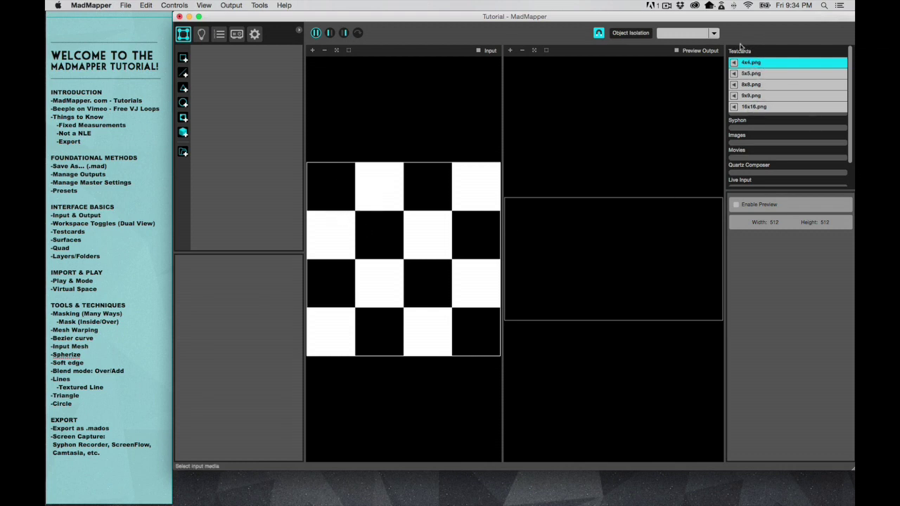
click(752, 85)
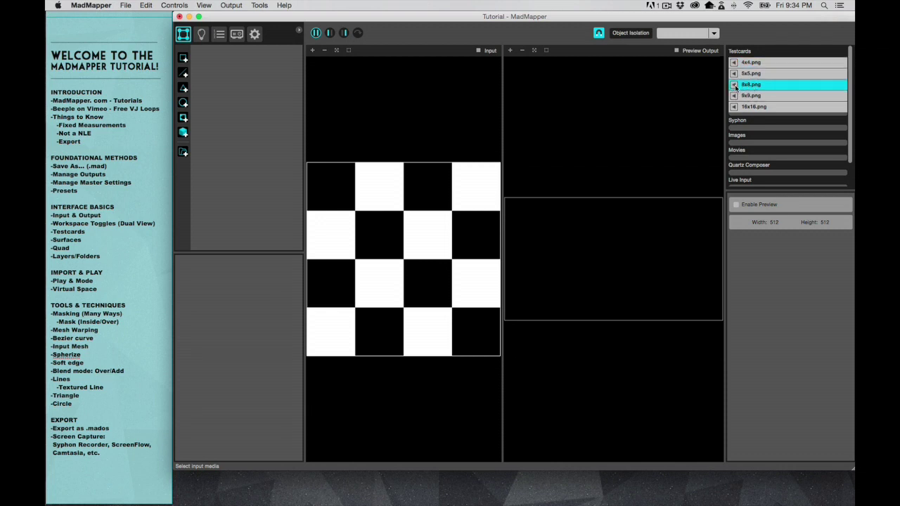
click(734, 85)
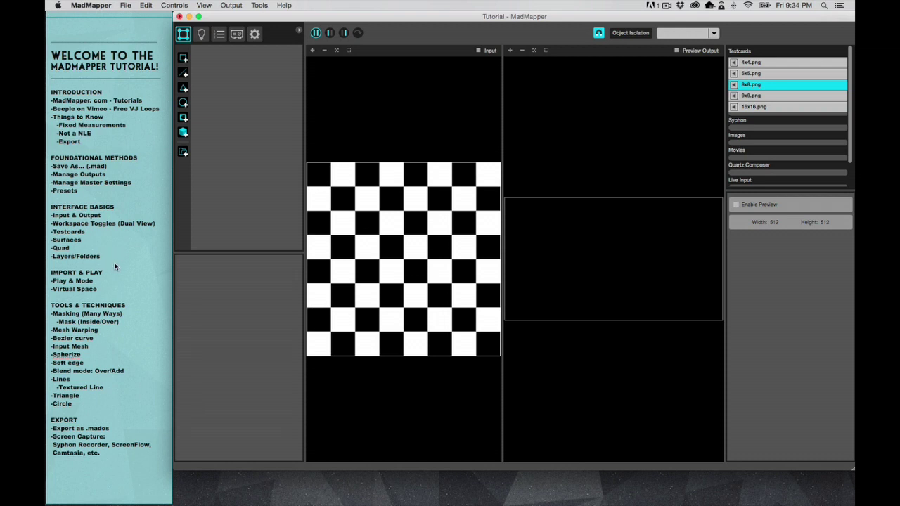
- Add a quad and scale its input to a centred square of size 254.20 at 128.90
click(183, 60)
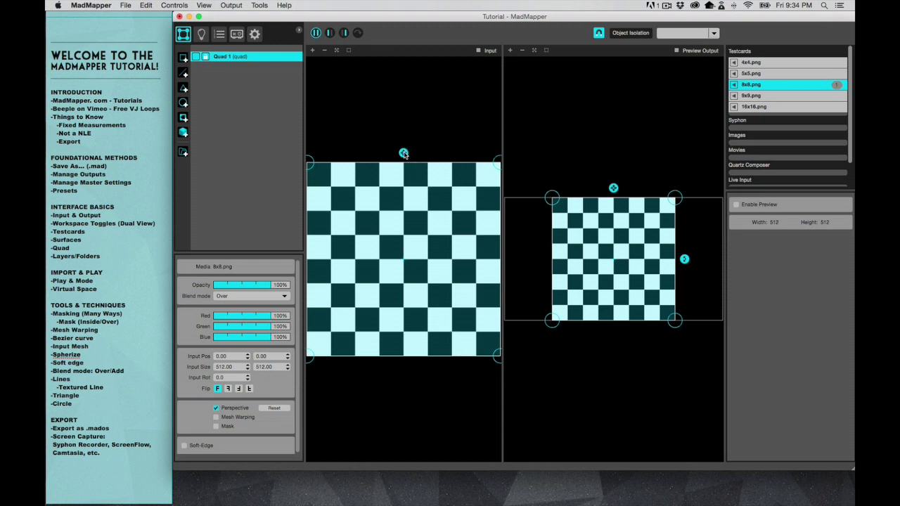
drag(403, 154, 404, 200)
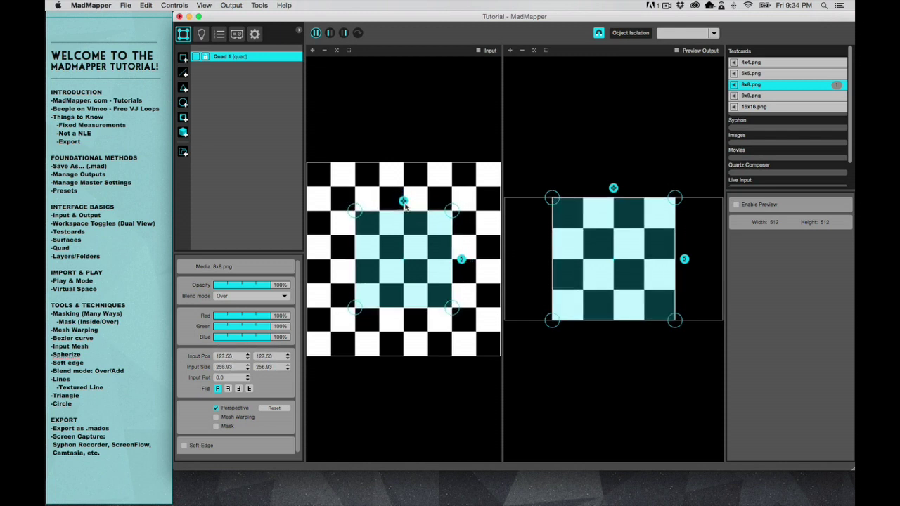
mouse_move(403, 201)
mouse_down()
mouse_move(402, 133)
mouse_move(408, 221)
mouse_move(401, 129)
mouse_move(404, 203)
mouse_up()
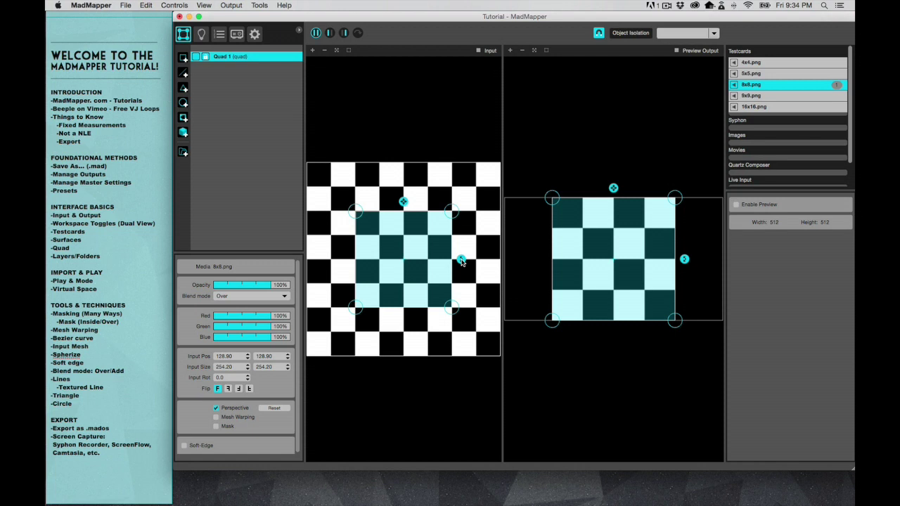
mouse_move(460, 260)
mouse_down()
mouse_move(452, 230)
mouse_move(459, 248)
mouse_move(449, 242)
mouse_move(437, 255)
mouse_move(461, 257)
mouse_move(443, 215)
mouse_move(458, 226)
mouse_move(434, 260)
mouse_move(459, 256)
mouse_up()
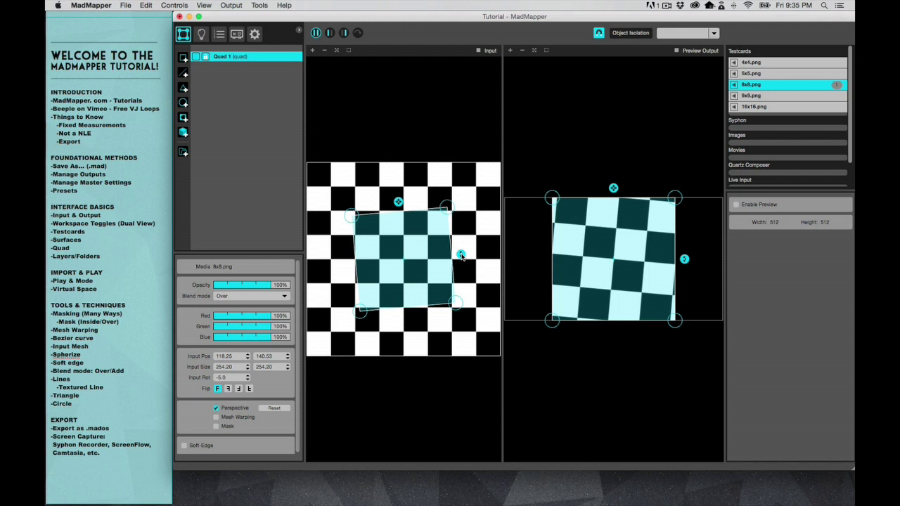
drag(460, 256, 460, 260)
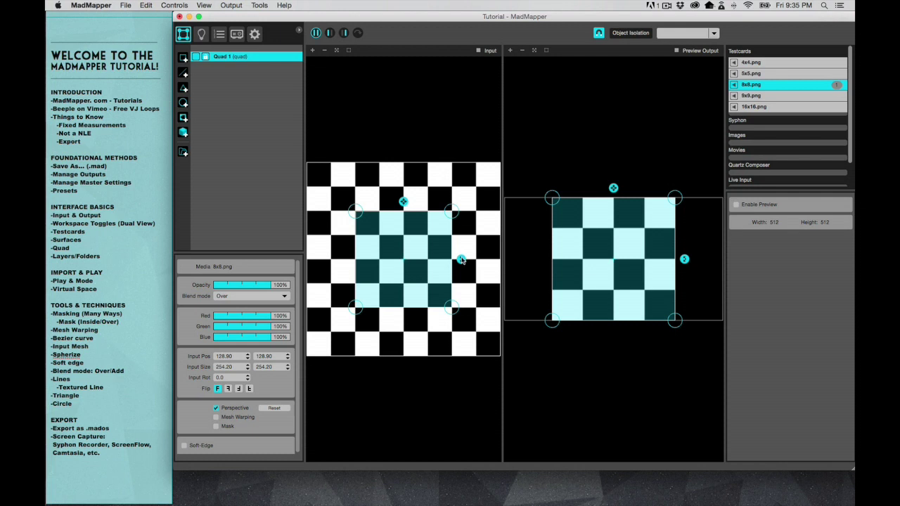
mouse_move(461, 260)
mouse_down()
mouse_move(448, 223)
mouse_move(404, 203)
mouse_move(376, 207)
mouse_move(341, 246)
mouse_move(378, 302)
mouse_move(461, 271)
mouse_move(462, 254)
mouse_up()
- Move and resize Quad 1's input area to 279.37 × 256.93 at position 86.34, 90.55
drag(416, 249, 380, 209)
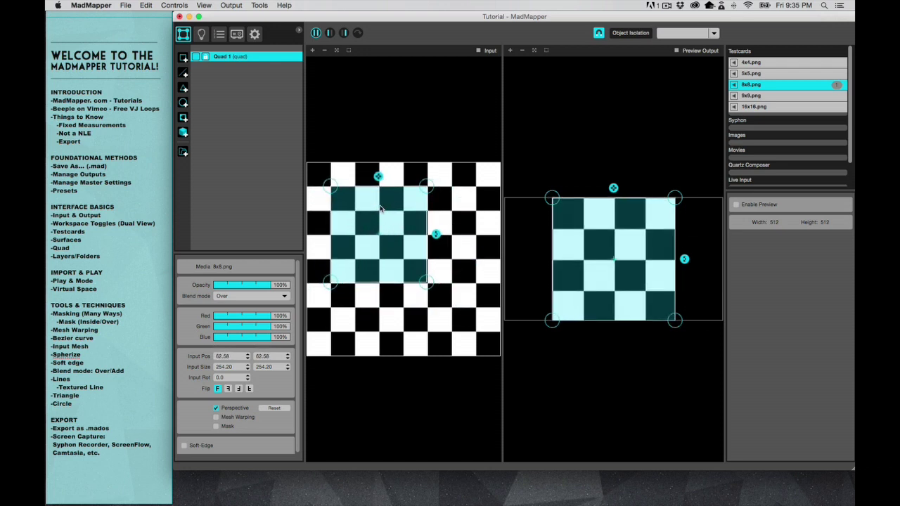
drag(426, 284, 432, 278)
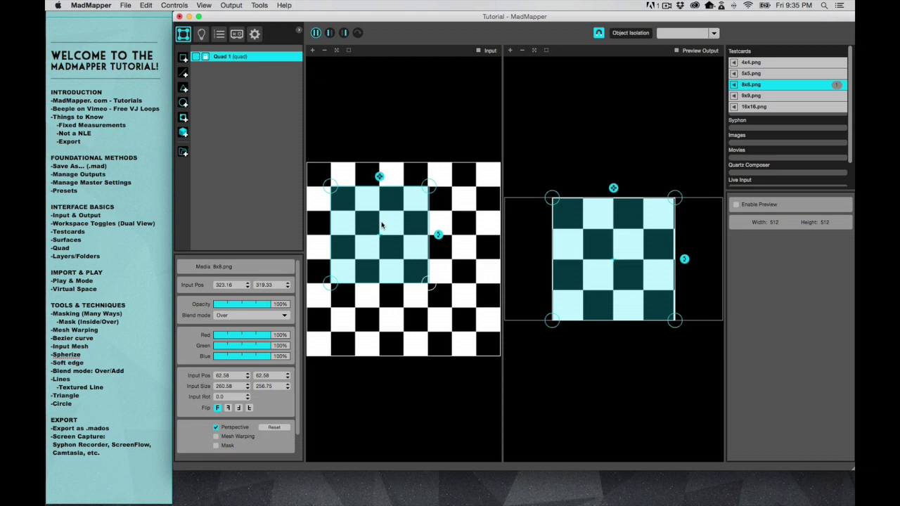
mouse_move(373, 202)
mouse_down()
mouse_move(406, 217)
mouse_move(408, 193)
mouse_move(370, 224)
mouse_move(362, 213)
mouse_up()
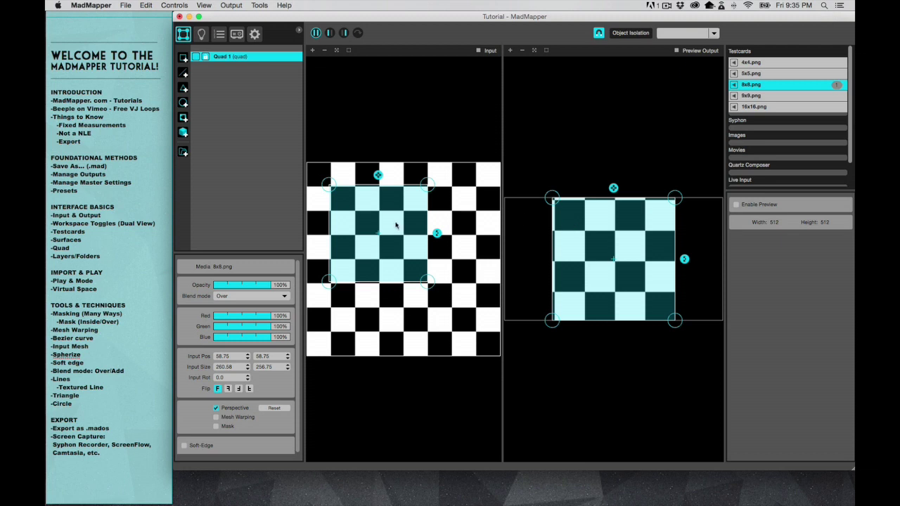
mouse_move(389, 211)
mouse_down()
mouse_move(398, 212)
mouse_move(386, 209)
mouse_up()
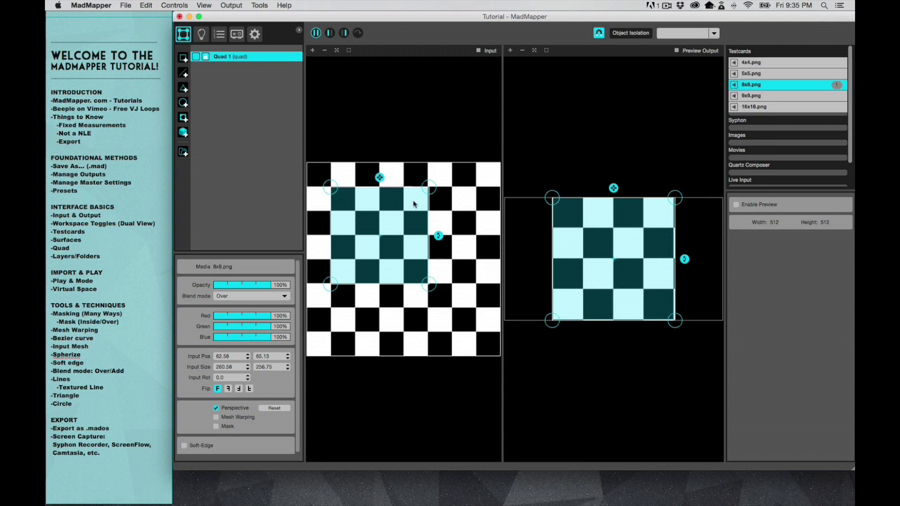
drag(379, 177, 415, 190)
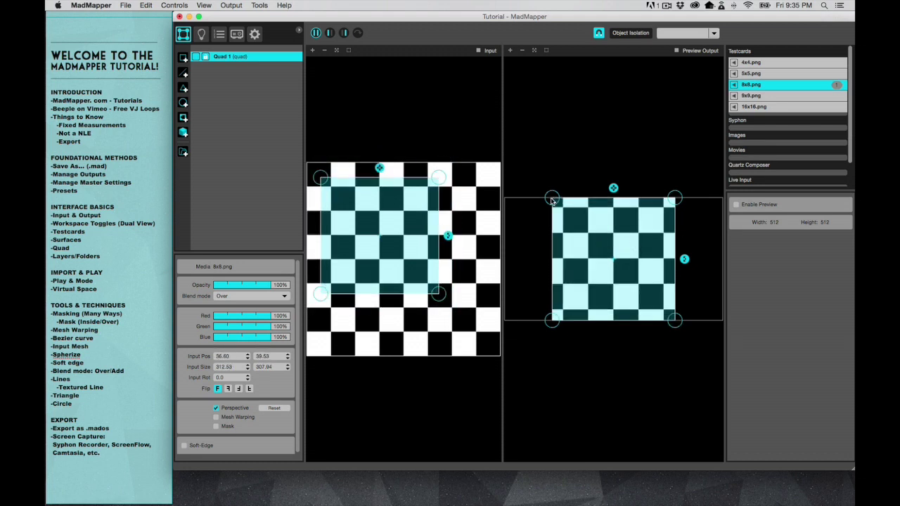
drag(320, 176, 341, 209)
mouse_move(440, 209)
mouse_down()
mouse_move(471, 213)
mouse_move(444, 196)
mouse_up()
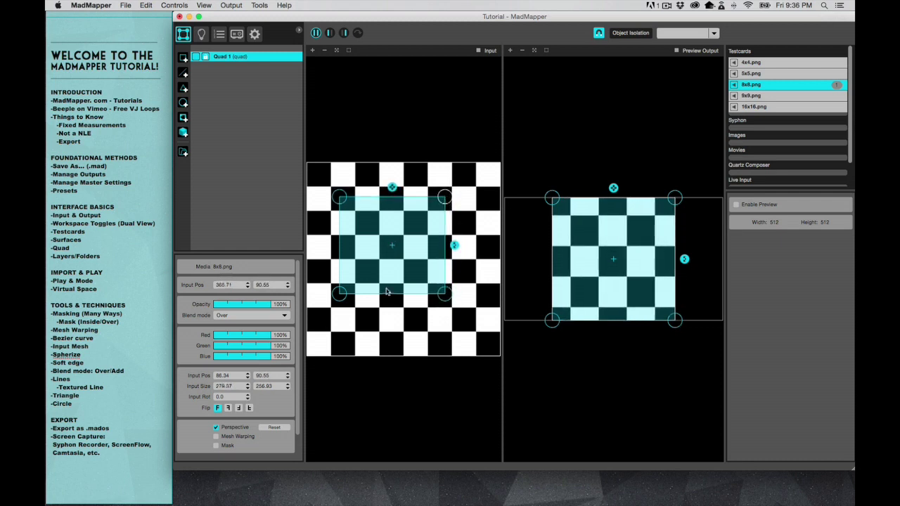
- Reset and crop Quad 1's input, then warp its output into a wedge-shaped wall
click(274, 427)
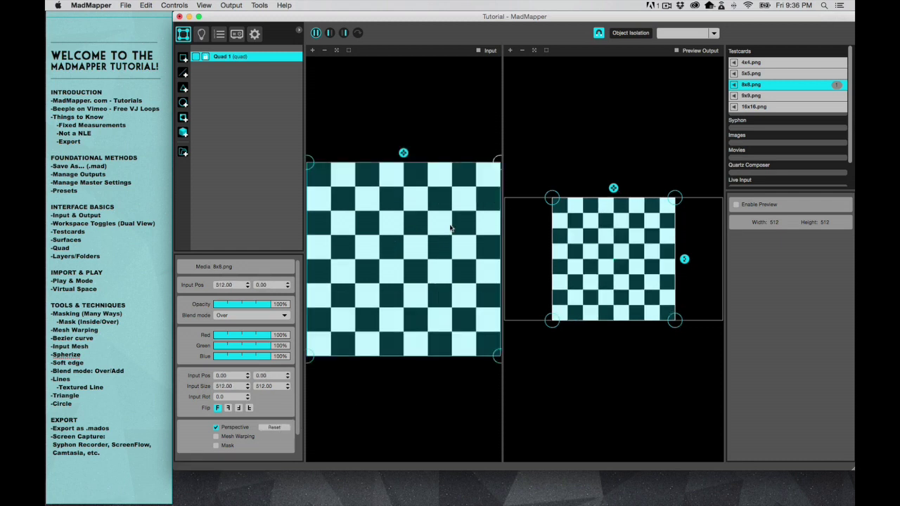
drag(401, 157, 403, 231)
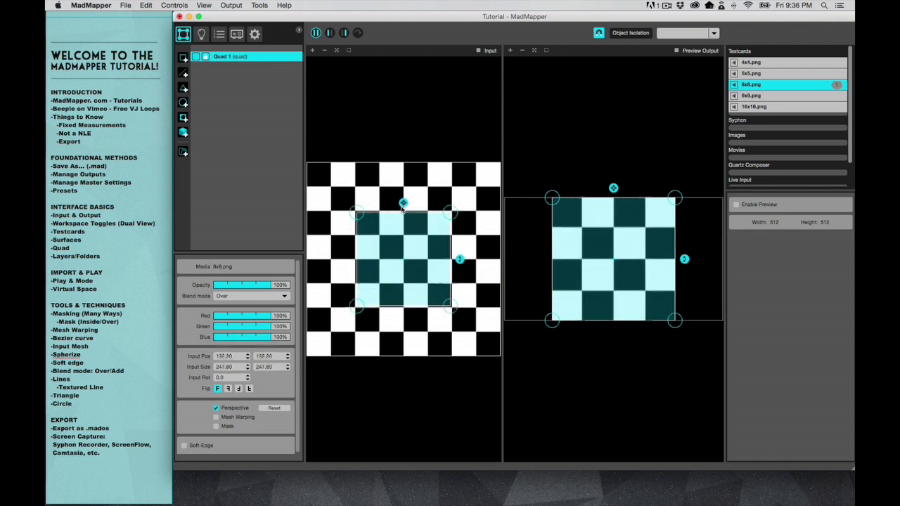
drag(415, 257, 365, 208)
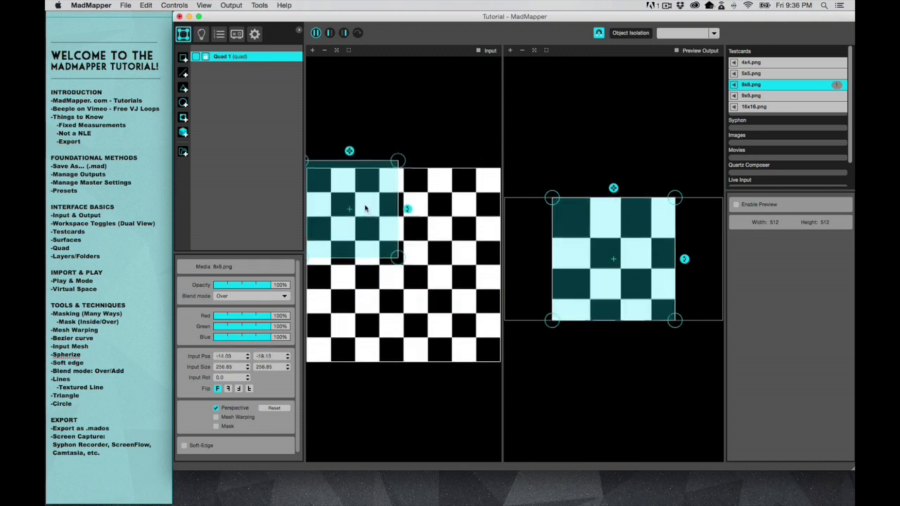
drag(398, 257, 378, 231)
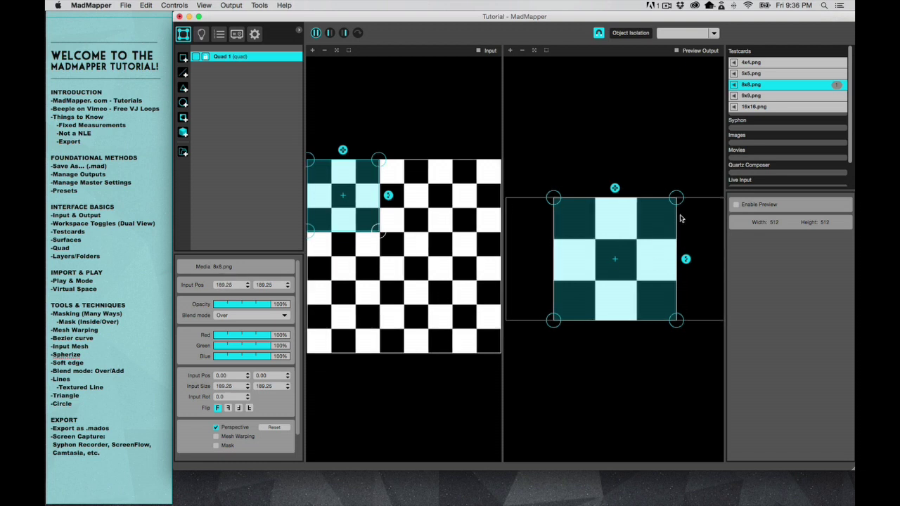
drag(676, 199, 636, 225)
drag(627, 267, 579, 268)
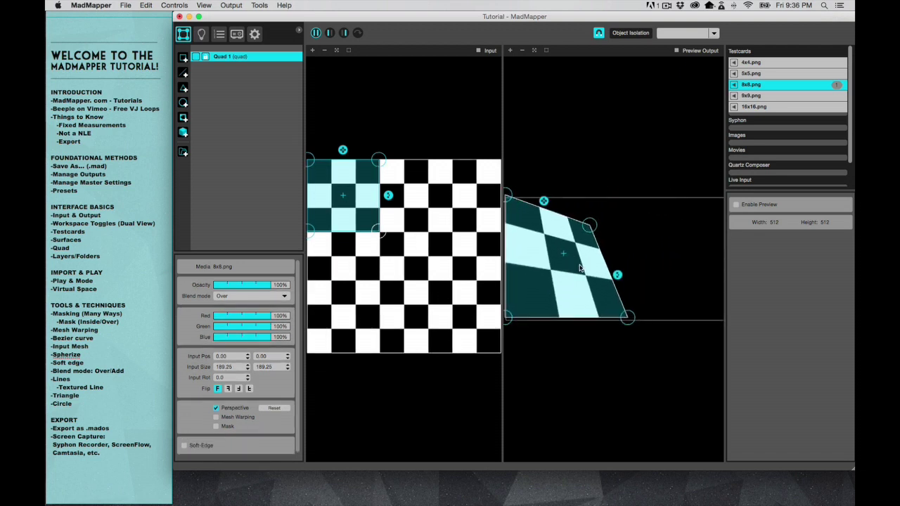
drag(627, 318, 590, 265)
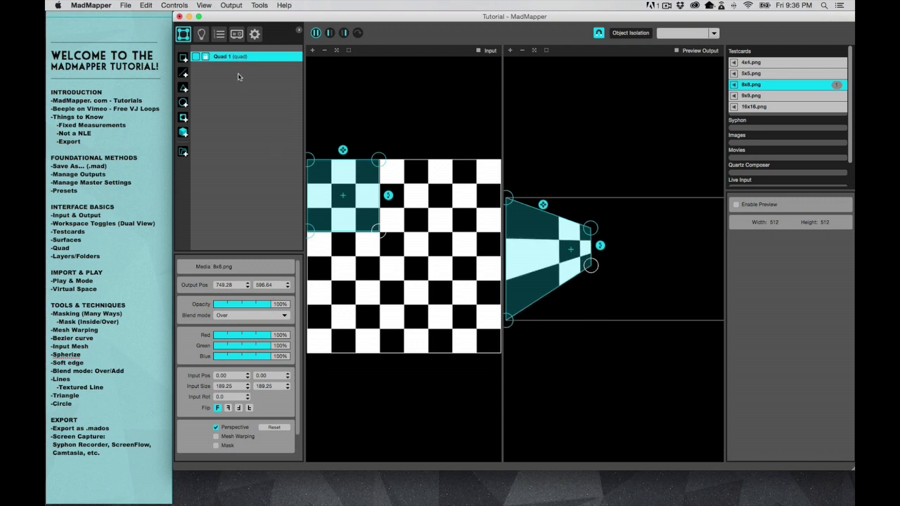
- Add a second quad and shrink its input to a 2×2 checker patch (133.21 × 131.93)
click(182, 59)
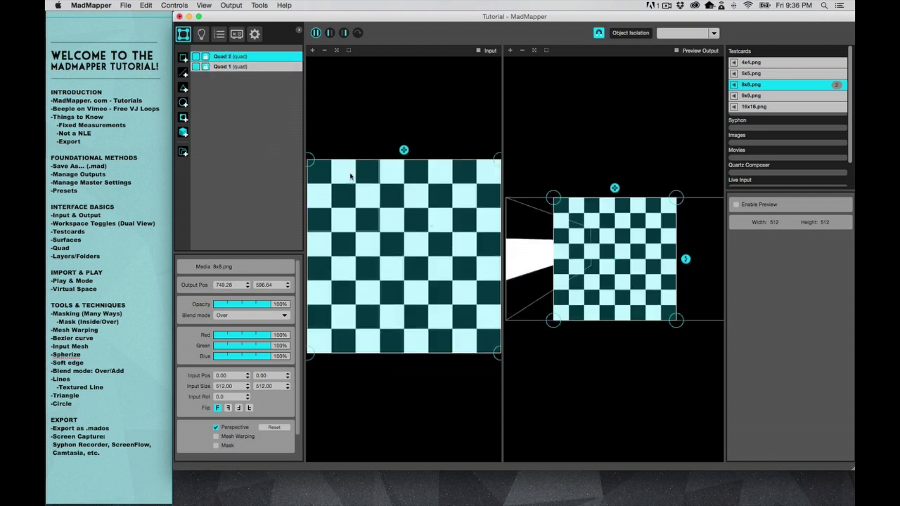
drag(307, 159, 397, 278)
drag(436, 309, 412, 262)
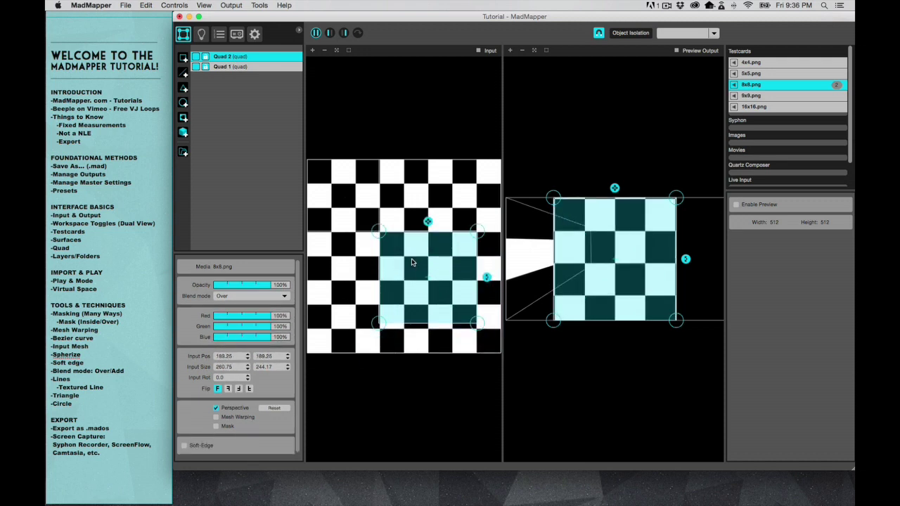
drag(477, 323, 429, 281)
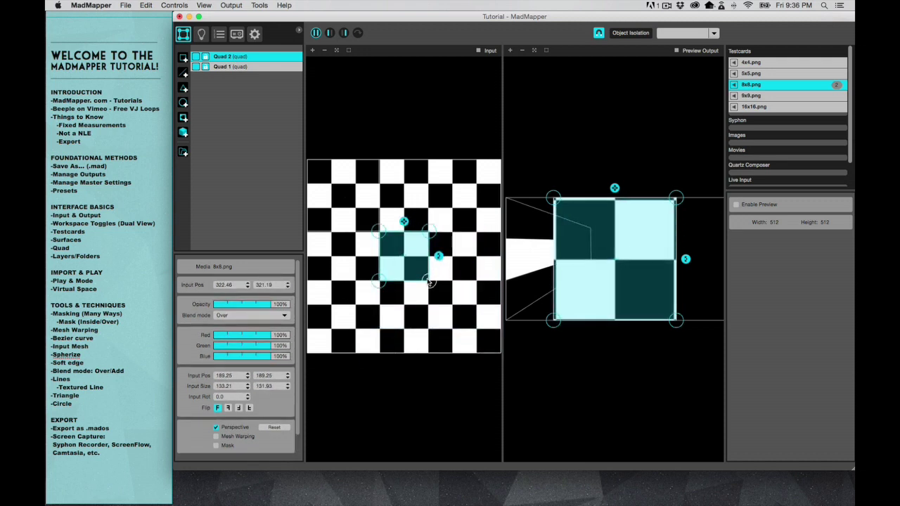
- Move Quad 2's output right and pull its left corners inward into a perspective right wall
drag(628, 236, 676, 234)
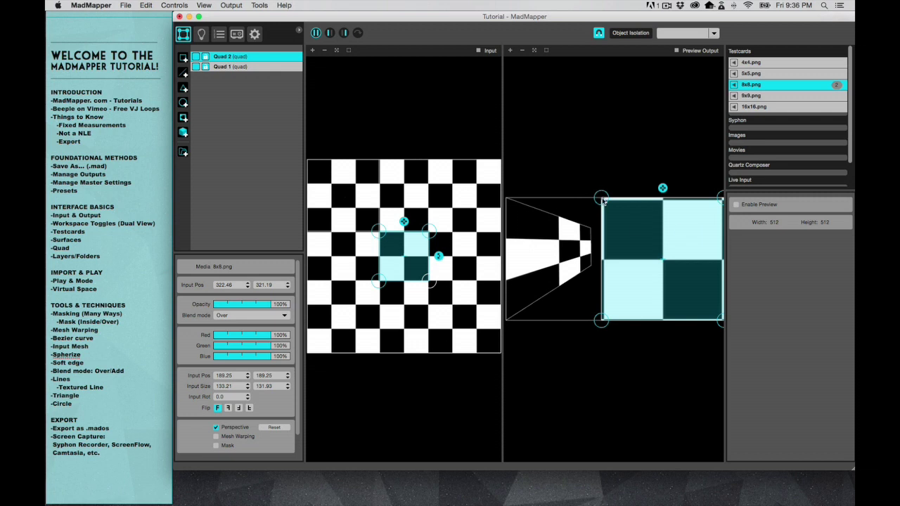
drag(603, 200, 636, 225)
drag(601, 320, 635, 269)
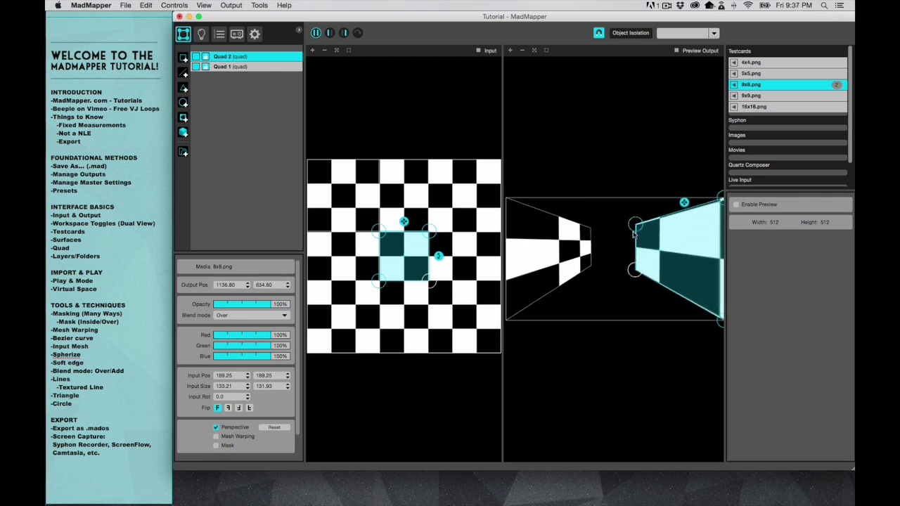
drag(632, 231, 633, 235)
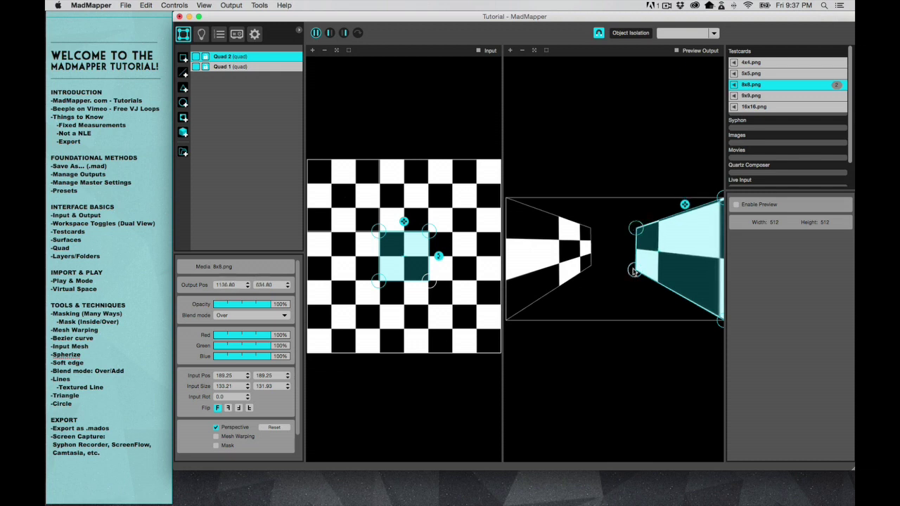
drag(633, 271, 634, 268)
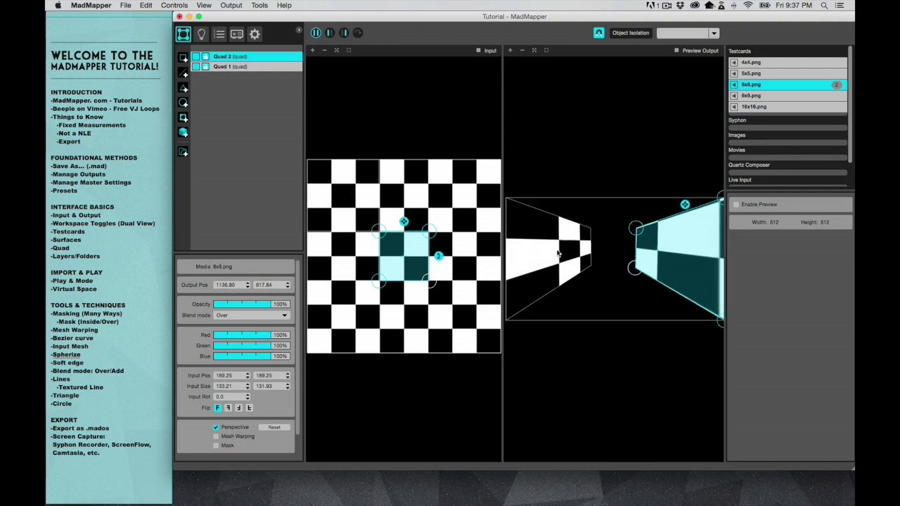
click(414, 306)
click(410, 256)
click(366, 213)
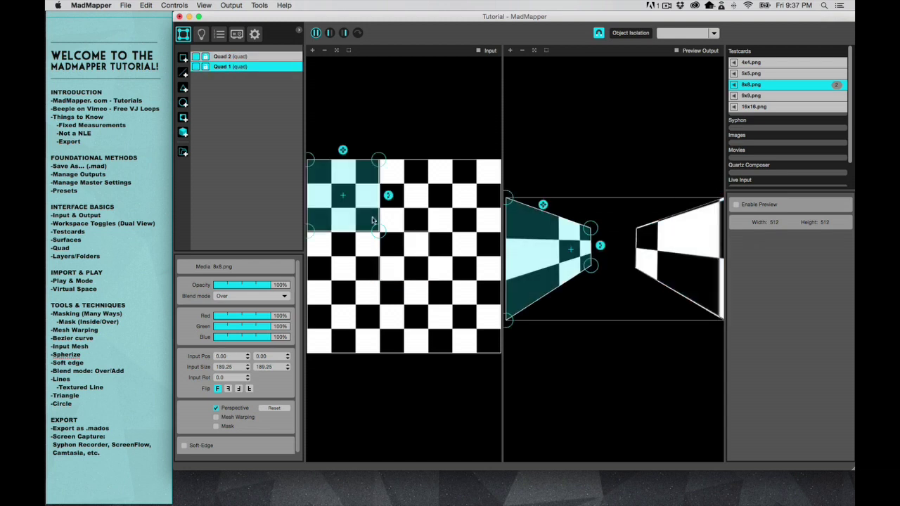
click(412, 266)
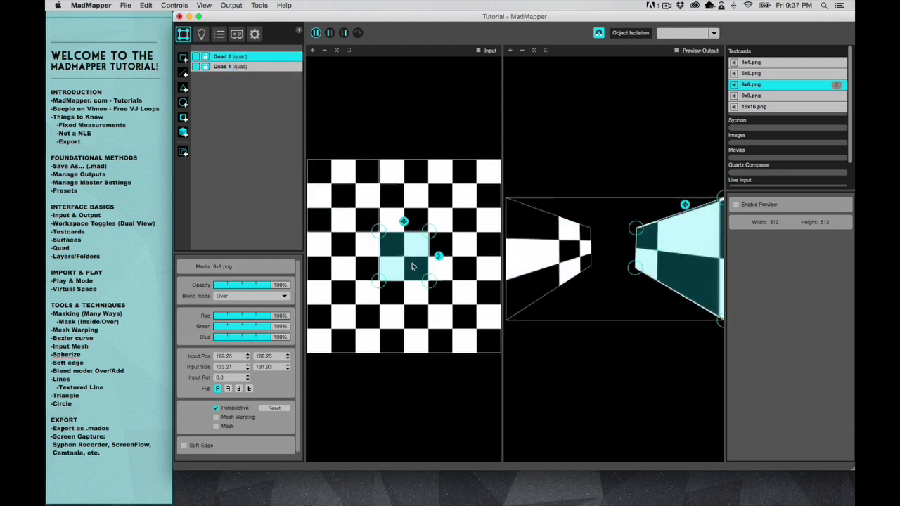
click(225, 67)
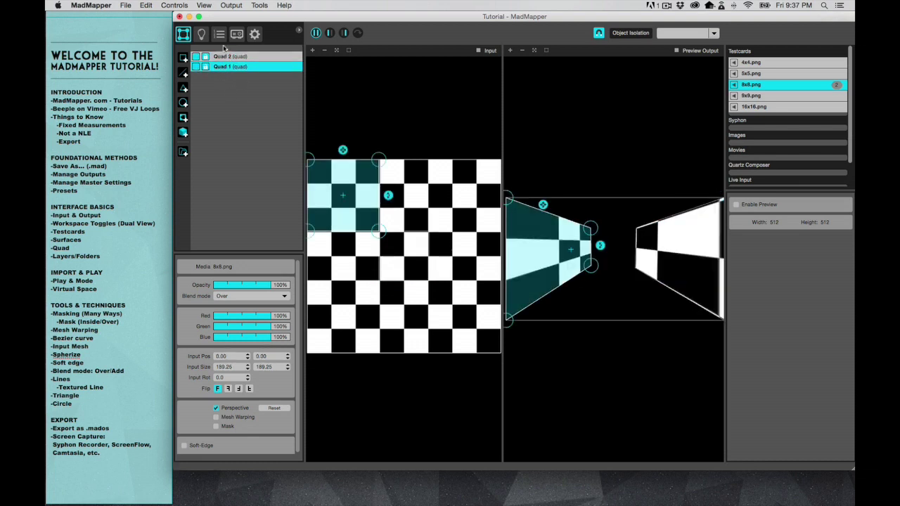
click(225, 56)
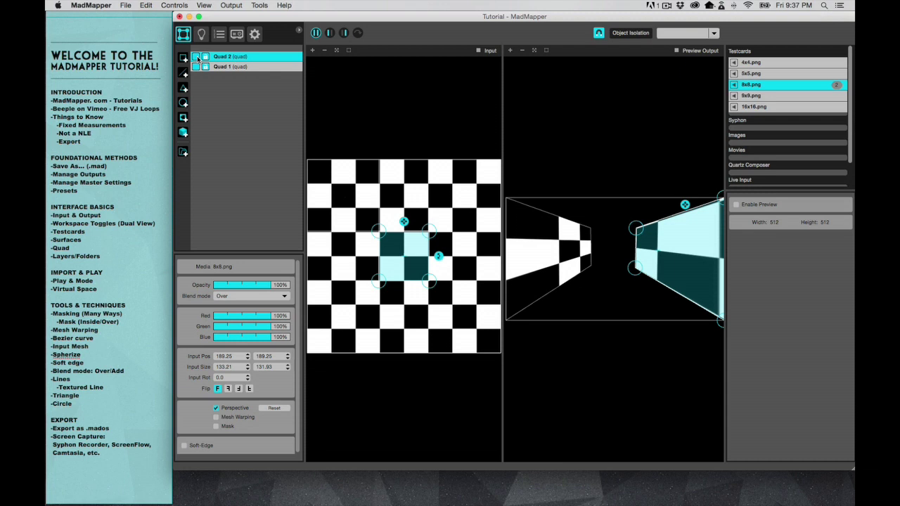
click(197, 57)
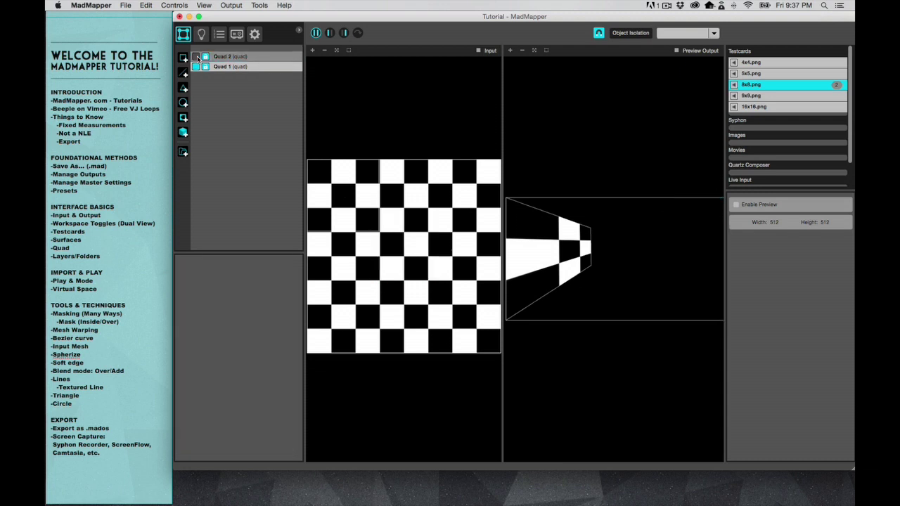
click(196, 66)
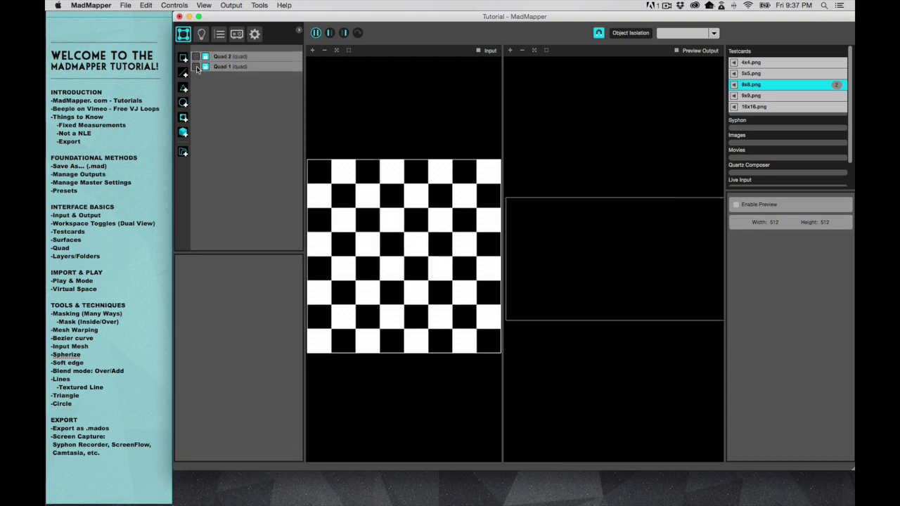
click(197, 67)
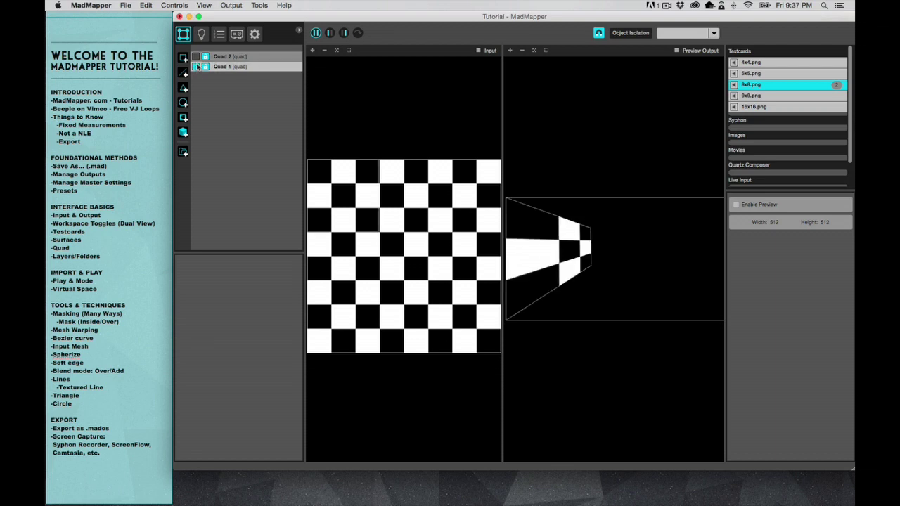
click(197, 57)
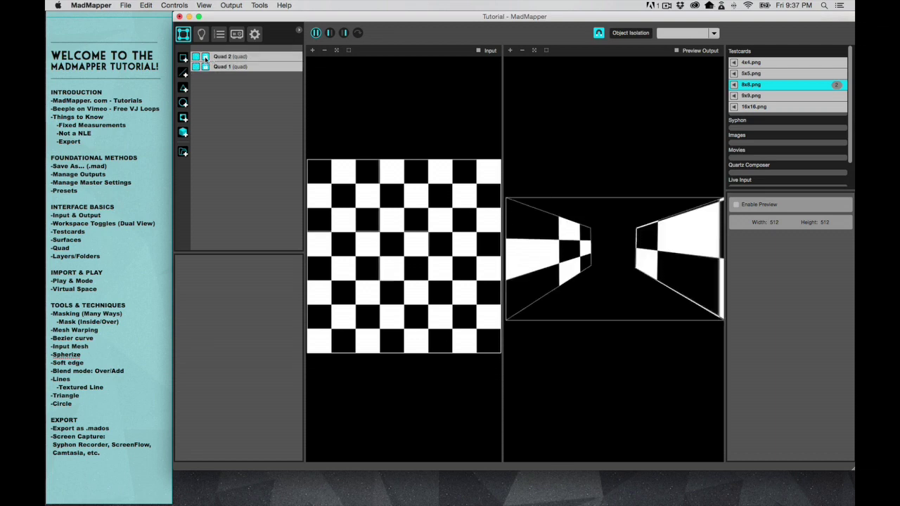
click(204, 56)
click(205, 66)
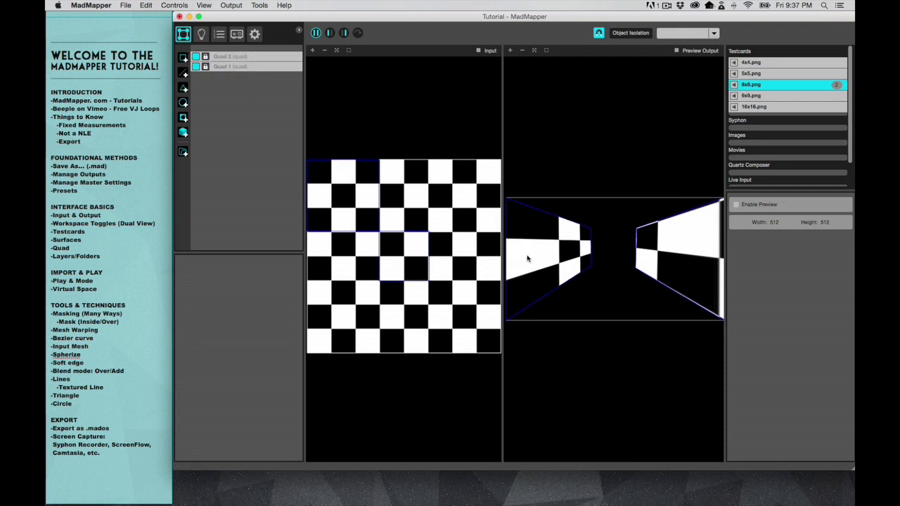
click(205, 67)
click(205, 57)
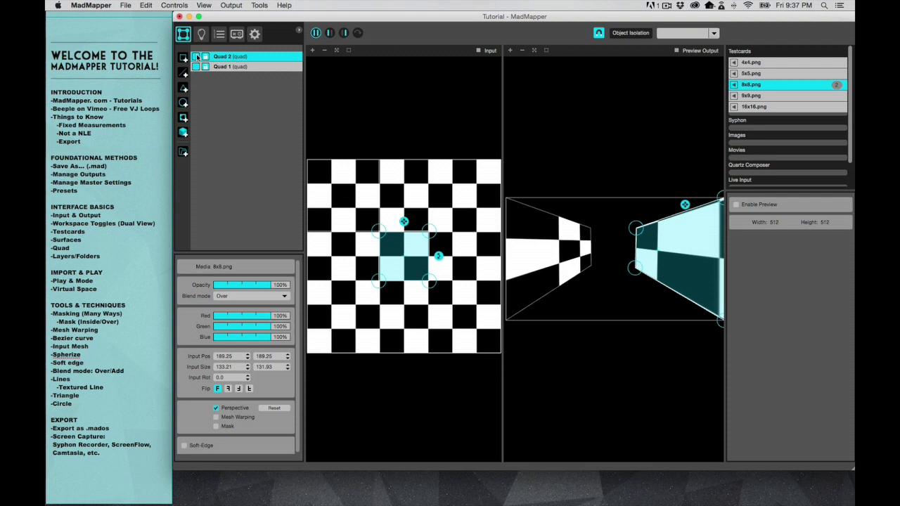
click(521, 143)
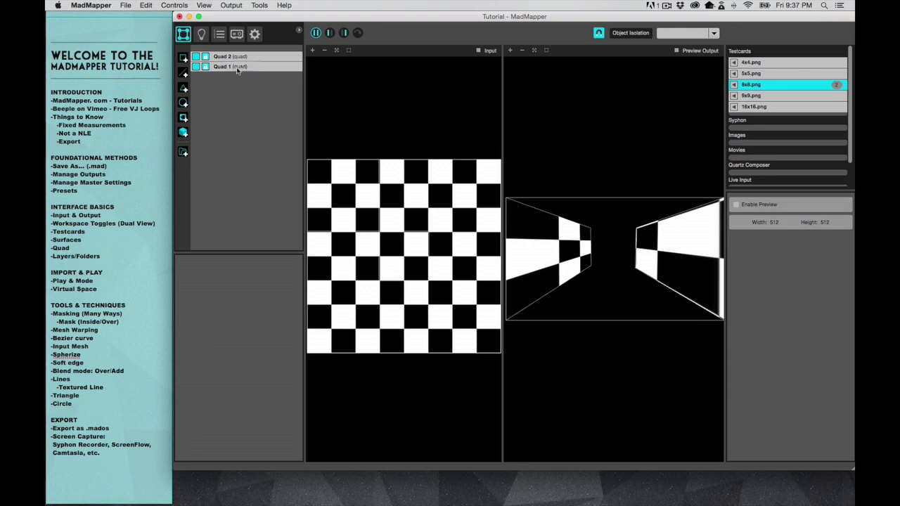
- Group both quads, rename them Wall 1 and Wall 2, and begin renaming Group 1
click(183, 153)
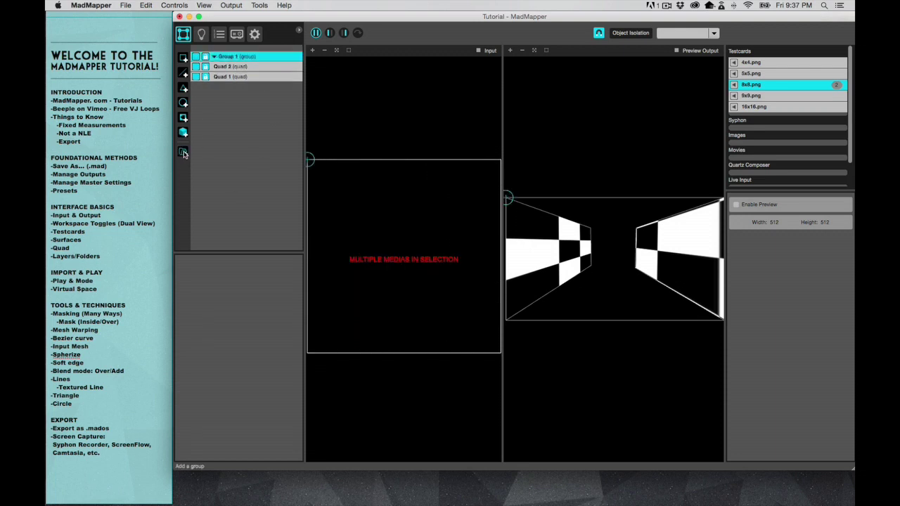
click(225, 66)
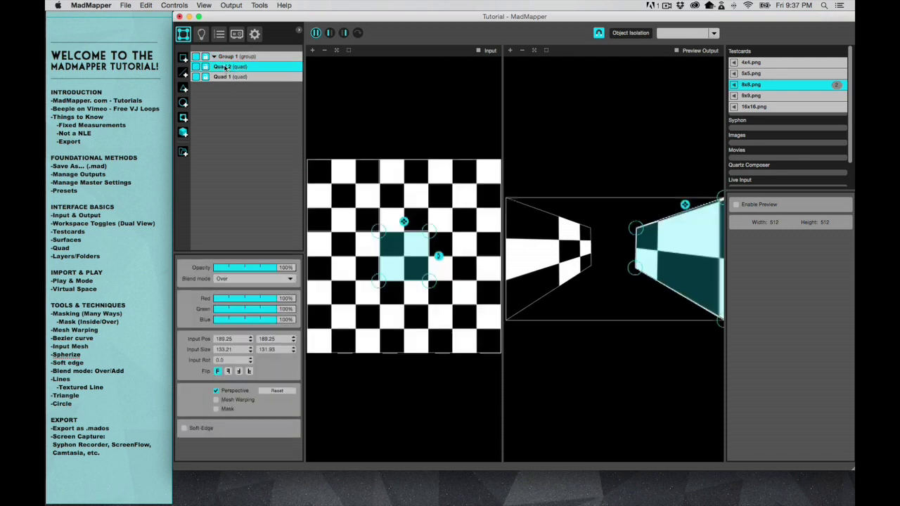
double_click(225, 68)
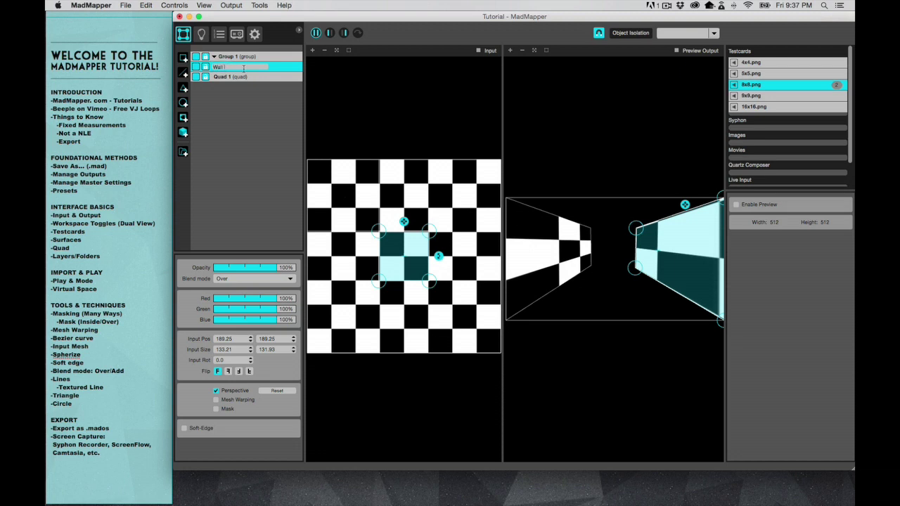
double_click(222, 77)
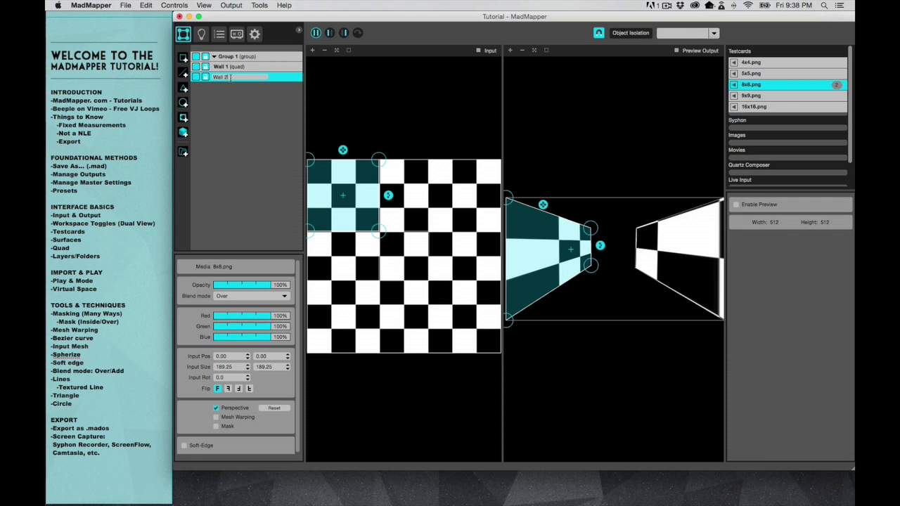
key(Return)
double_click(231, 56)
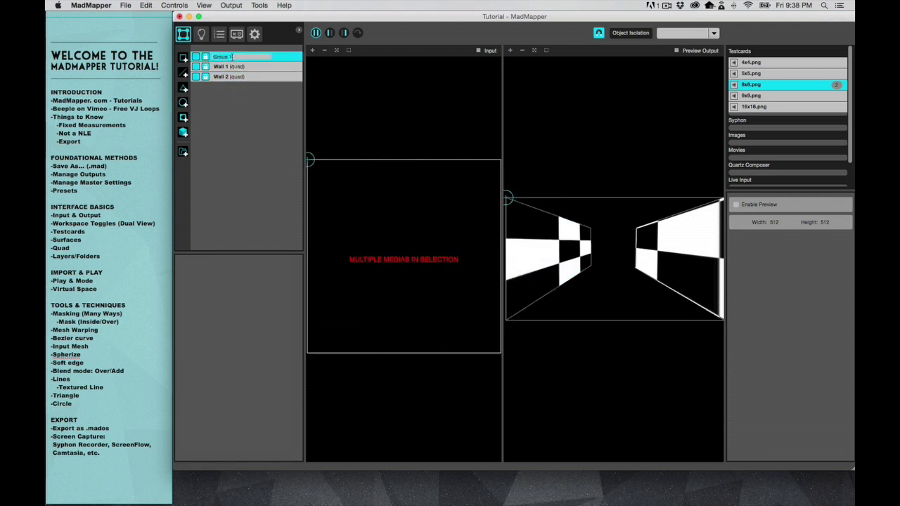
- Confirm the group name Walls and reorder it in the layer list
text(Walls)
key(Return)
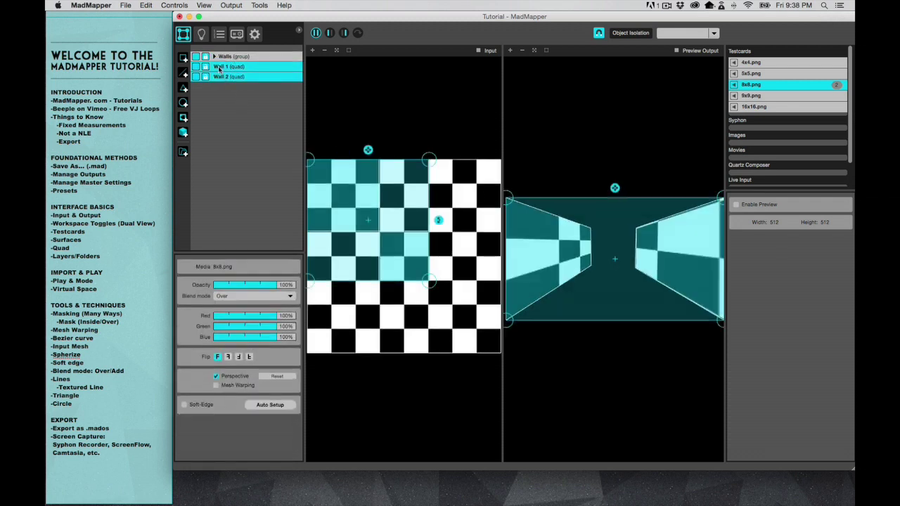
drag(224, 61, 225, 76)
- Expand the Walls group to check its walls, then delete the group with both quads
click(214, 57)
click(214, 57)
click(215, 57)
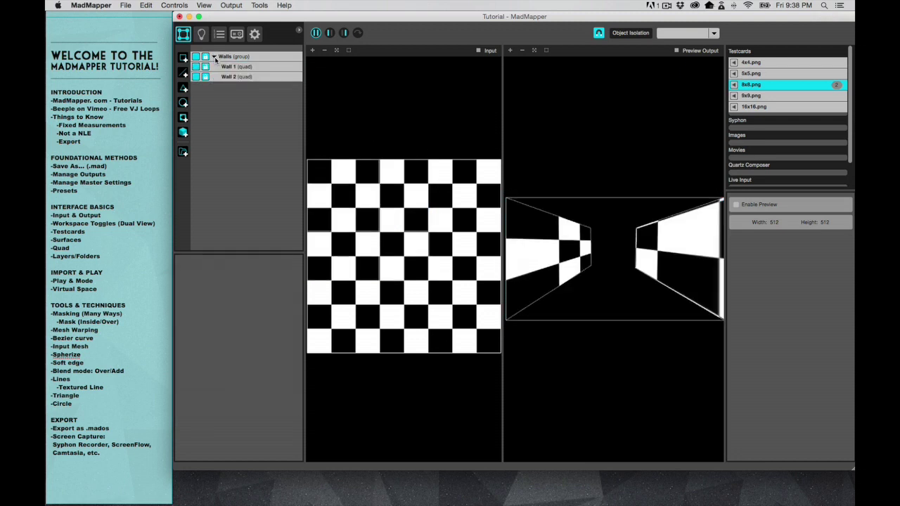
click(214, 57)
click(215, 56)
click(231, 57)
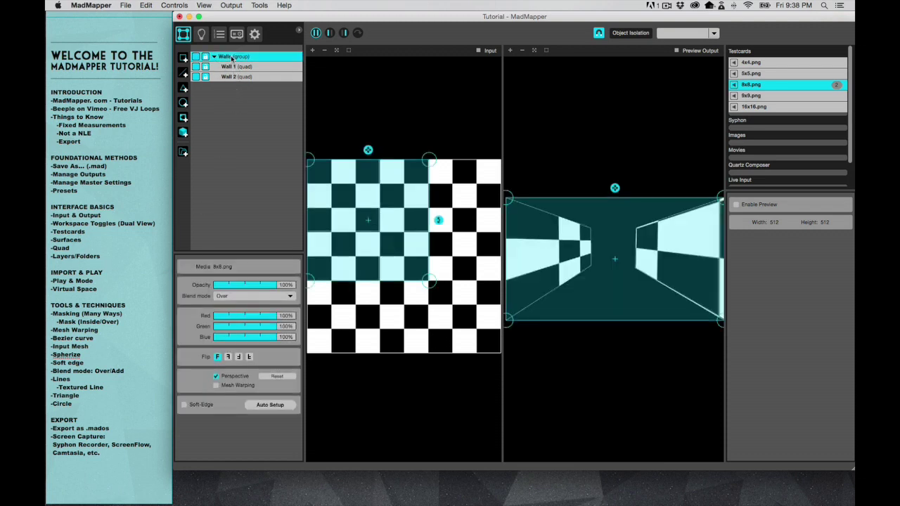
key(BackSpace)
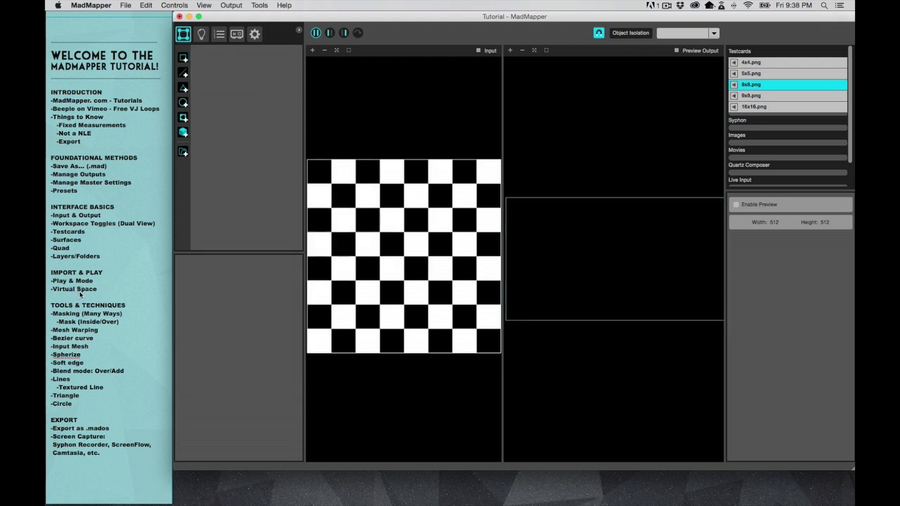